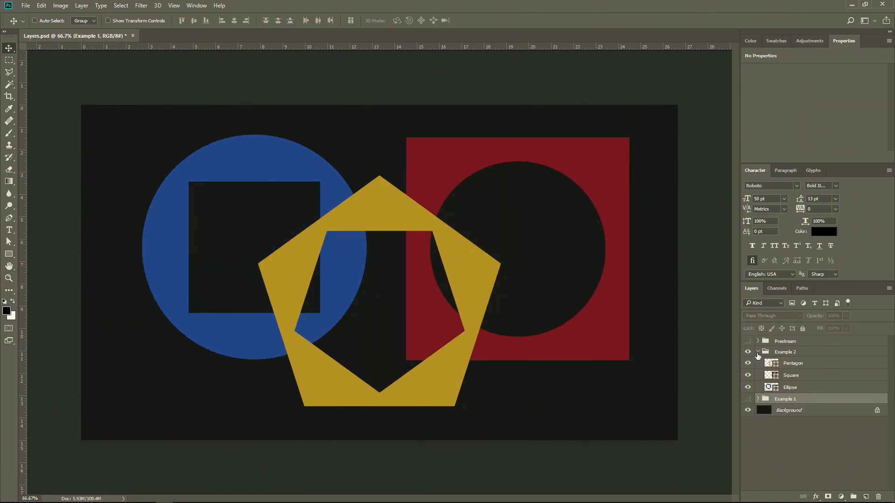
# Step: Move the Square layer slightly up and right, and the Ellipse layer slightly down and right
pyautogui.click(766, 375)
pyautogui.moveTo(378, 330); pyautogui.dragTo(394, 321)
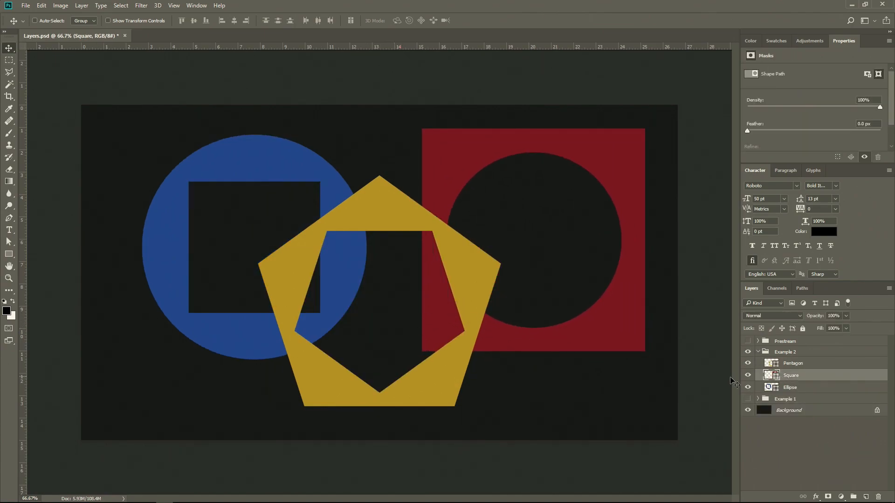
pyautogui.click(781, 385)
pyautogui.moveTo(502, 348); pyautogui.dragTo(521, 356)
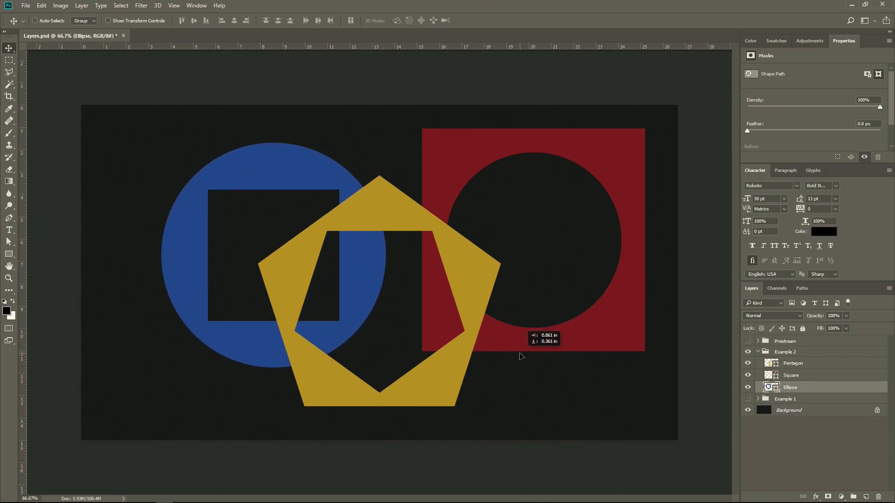
# Step: Collapse and hide the Example 2 group, and make the Prestream group visible
pyautogui.click(758, 353)
pyautogui.click(747, 351)
pyautogui.click(748, 341)
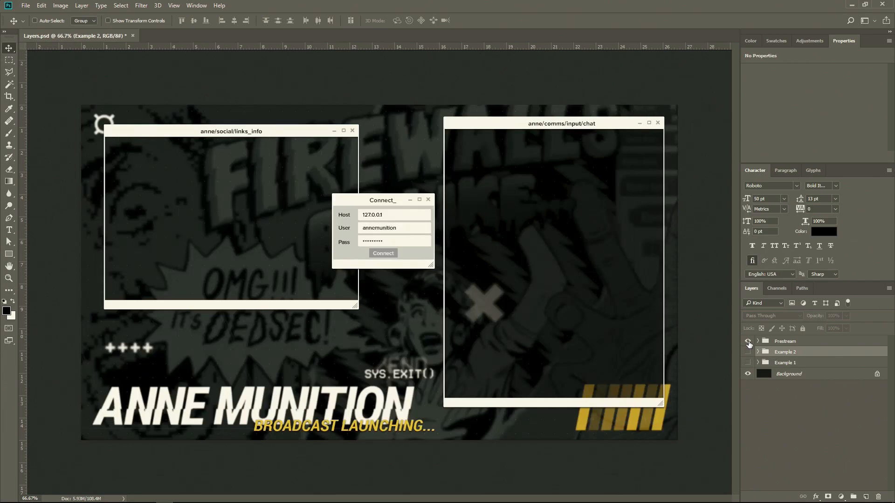
# Step: Expand the Prestream group and examine the layers of its Background subgroup, including sys.exit(), and collapse the subgroup
pyautogui.click(757, 341)
pyautogui.click(764, 384)
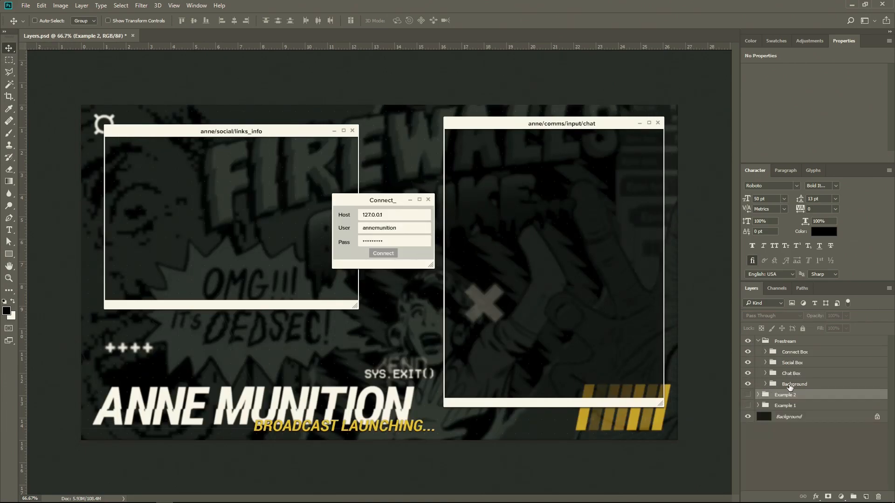
pyautogui.click(790, 385)
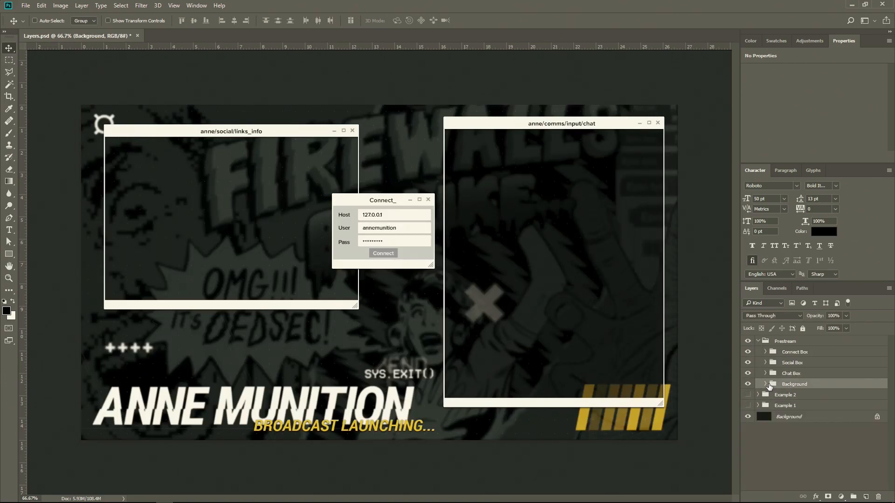
pyautogui.click(765, 384)
pyautogui.scroll(-3, 792, 396)
pyautogui.click(802, 400)
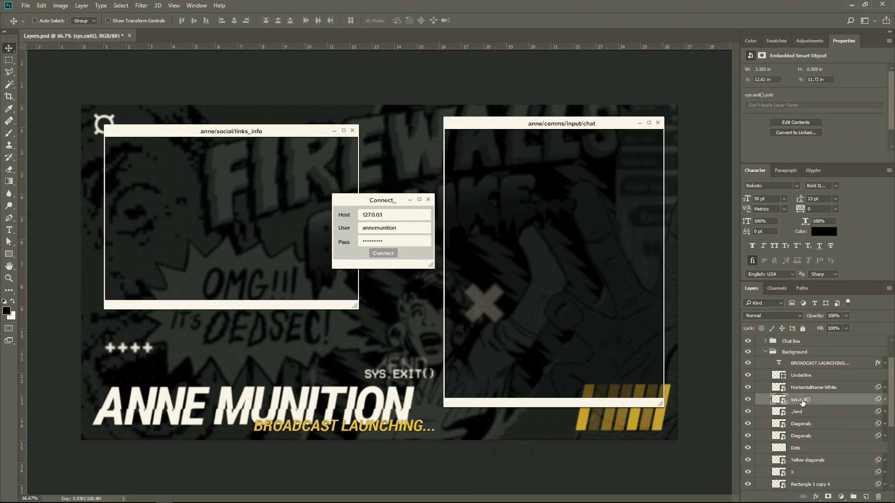
pyautogui.click(749, 401)
pyautogui.click(765, 353)
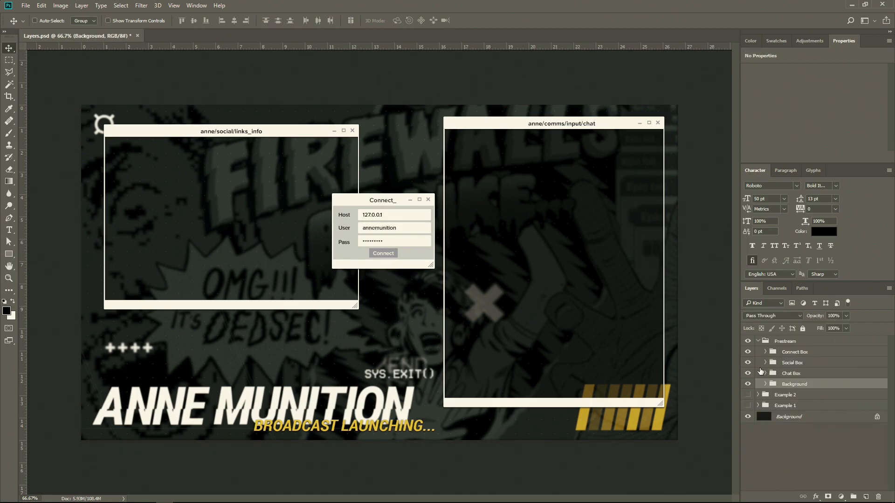
# Step: Toggle the visibility of the Chat Box, Social Box and Connect Box groups to see what each contains
pyautogui.click(748, 374)
pyautogui.click(748, 374)
pyautogui.click(748, 366)
pyautogui.click(748, 353)
pyautogui.click(747, 353)
pyautogui.click(747, 353)
pyautogui.click(748, 353)
# Step: Examine the layers inside the Connect Box group, and collapse it and the Prestream group
pyautogui.click(765, 352)
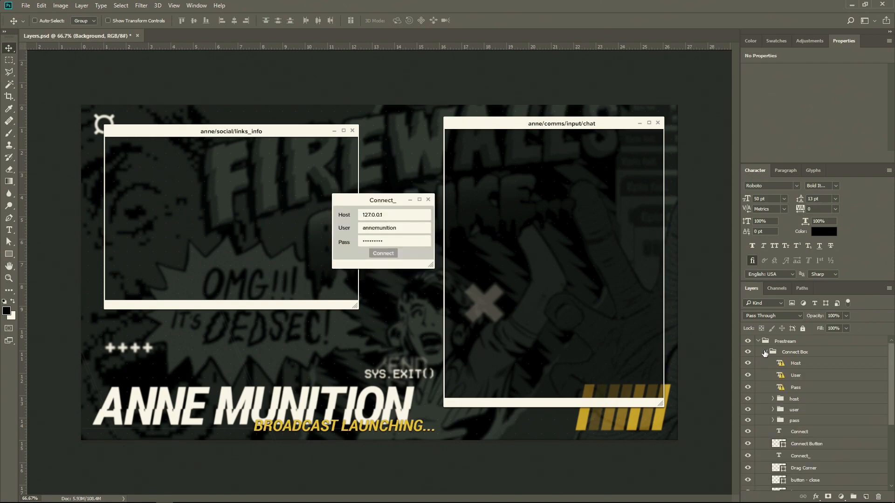
pyautogui.click(764, 353)
pyautogui.click(757, 344)
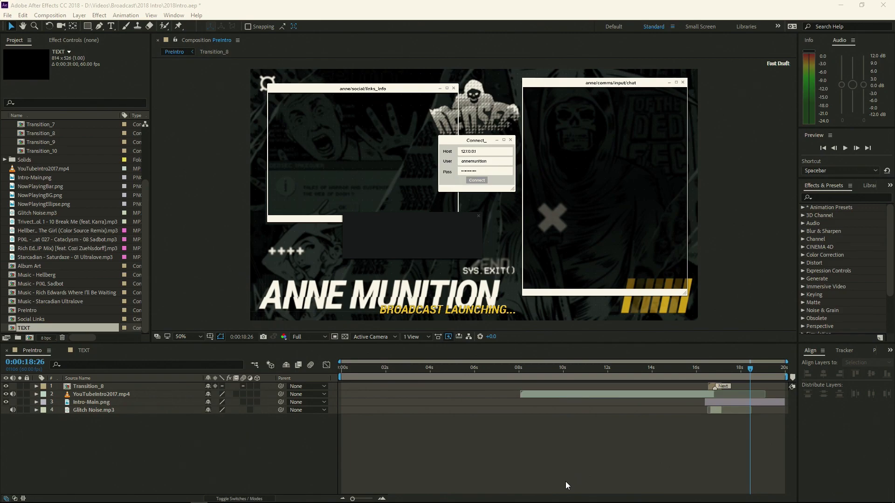
# Step: In After Effects, scrub the PreIntro composition, preview the TEXT composition up to about 0:00:20:45, and return to PreIntro
pyautogui.moveTo(714, 371); pyautogui.dragTo(745, 367)
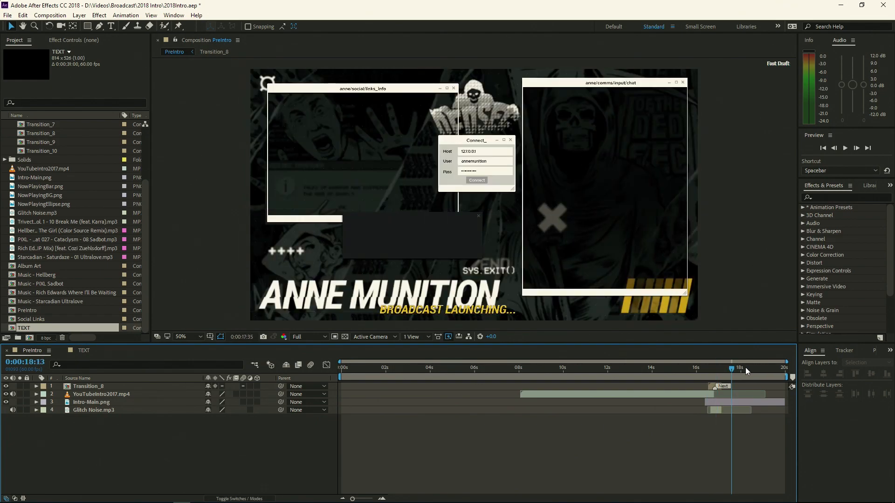
pyautogui.click(84, 355)
pyautogui.moveTo(344, 370); pyautogui.dragTo(377, 372)
pyautogui.moveTo(552, 373); pyautogui.dragTo(639, 373)
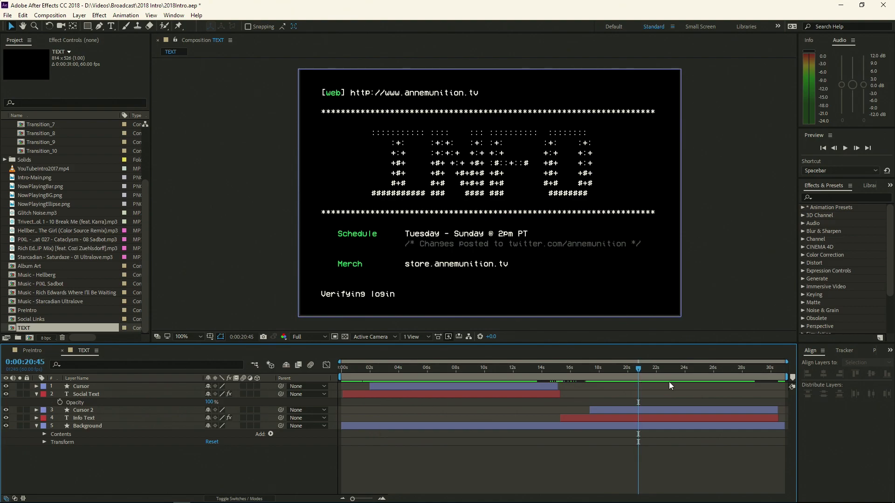
pyautogui.click(44, 353)
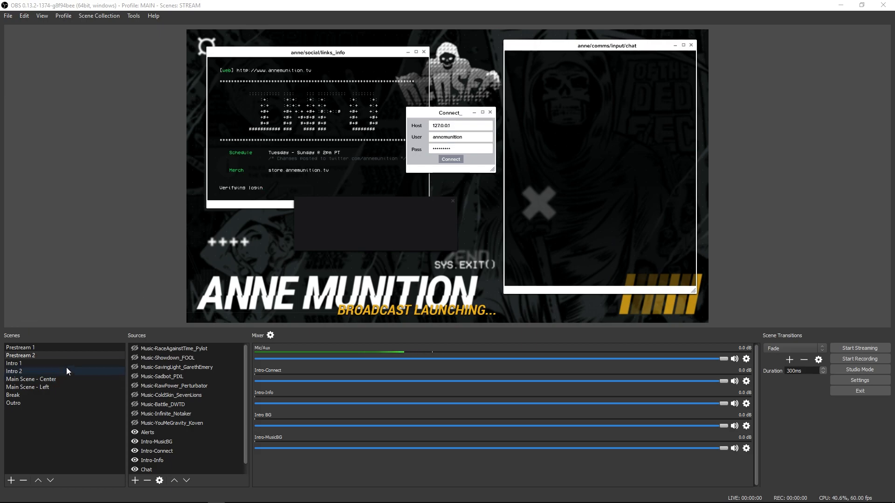
# Step: In OBS, preview the Prestream 1 and Prestream 2 scenes, ending on Prestream 2 with its source list in focus
pyautogui.click(41, 347)
pyautogui.click(41, 354)
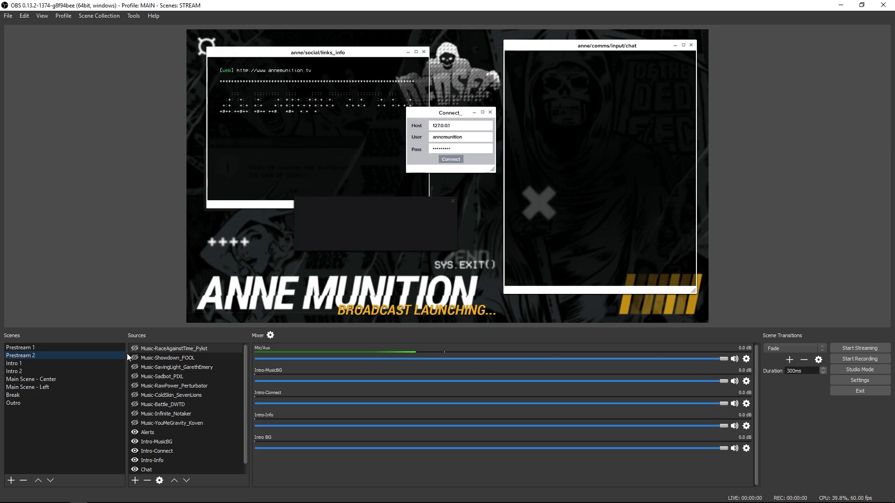
pyautogui.click(246, 384)
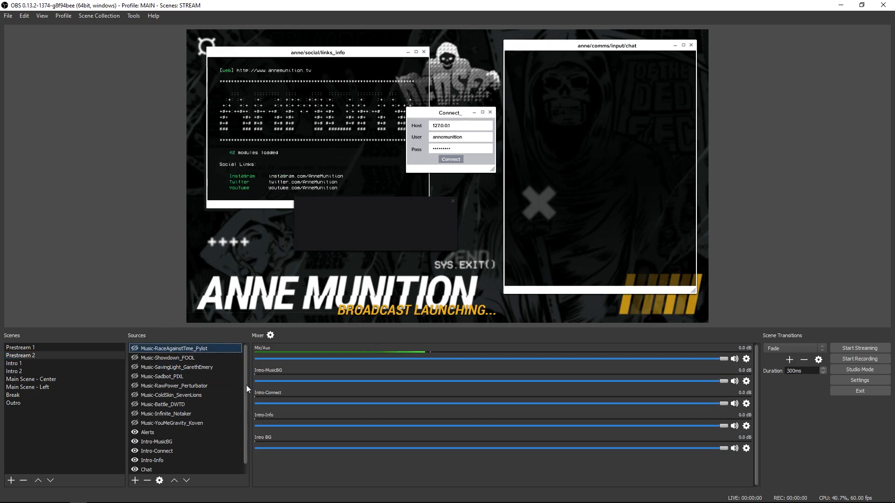
pyautogui.click(60, 348)
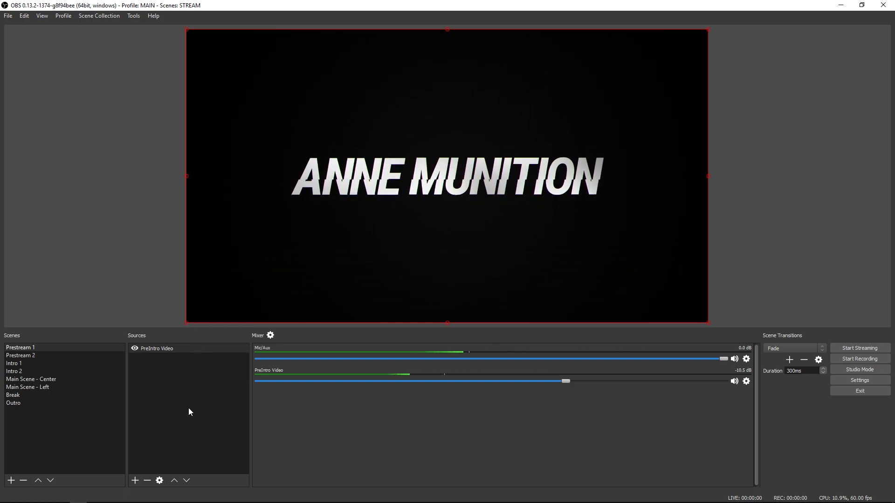
pyautogui.click(86, 355)
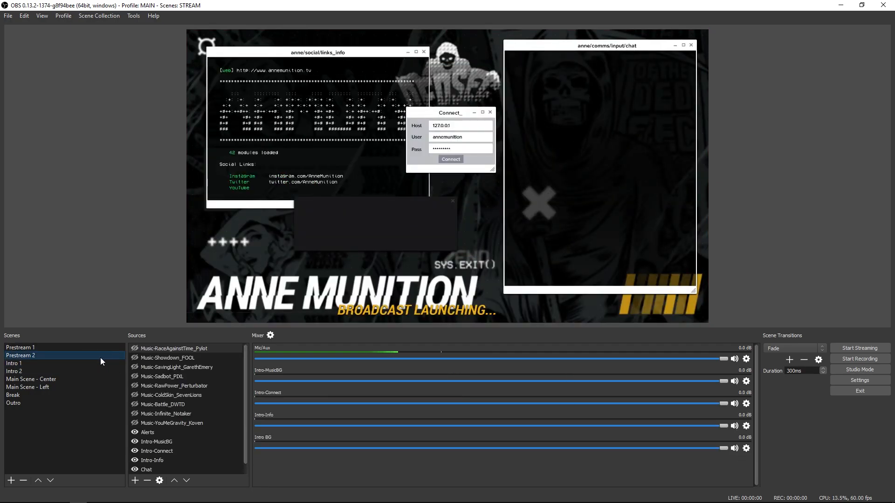
pyautogui.press('Tab')
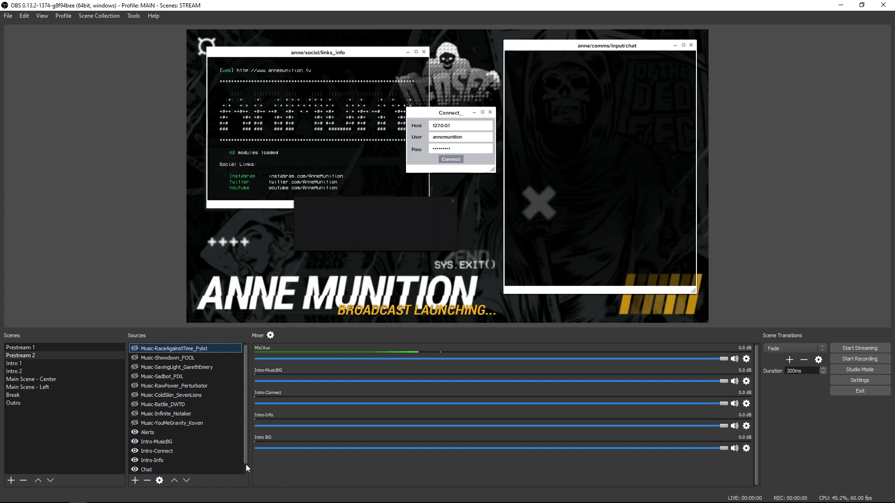
# Step: Hide the Intro-Info, Intro-Connect, Chat, Intro-MusicBG and Alerts sources, leaving only Intro BG visible and selected
pyautogui.scroll(-1, 245, 470)
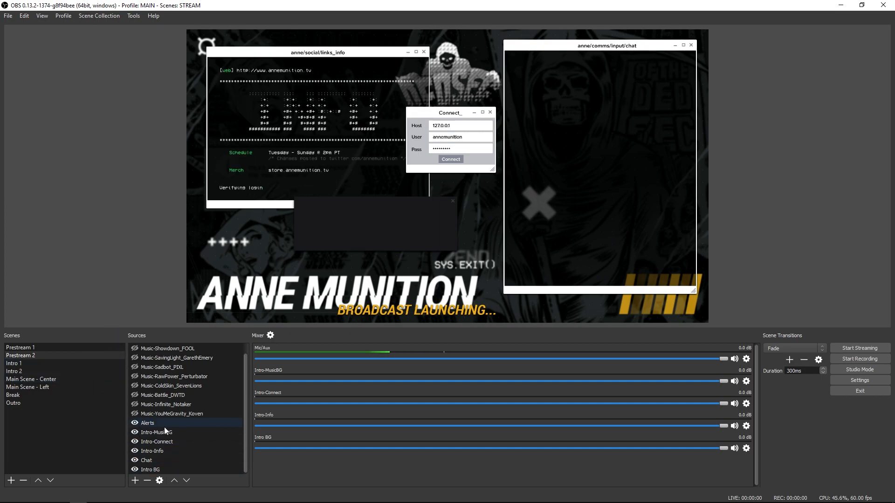
pyautogui.click(134, 450)
pyautogui.click(134, 441)
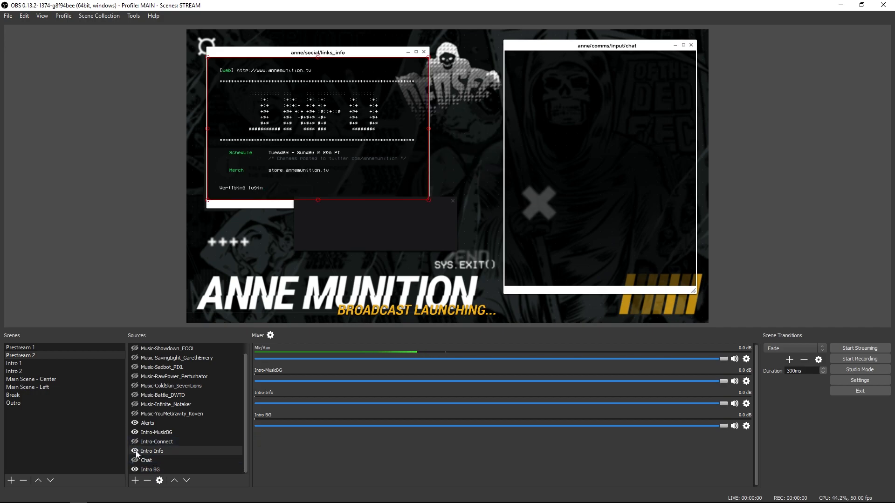
pyautogui.click(134, 432)
pyautogui.click(134, 423)
pyautogui.click(150, 469)
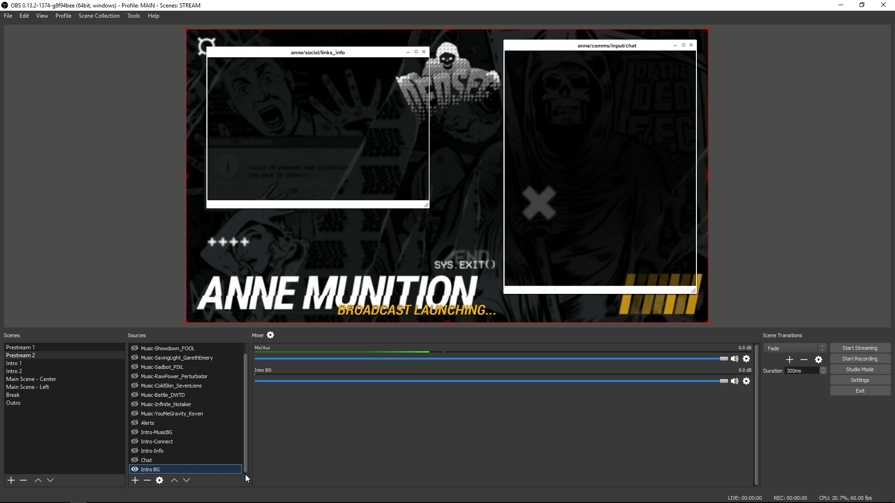
pyautogui.moveTo(305, 241)
pyautogui.mouseDown()
pyautogui.moveTo(322, 251)
pyautogui.moveTo(308, 279)
pyautogui.moveTo(456, 275)
pyautogui.moveTo(321, 255)
pyautogui.moveTo(309, 244)
pyautogui.mouseUp()
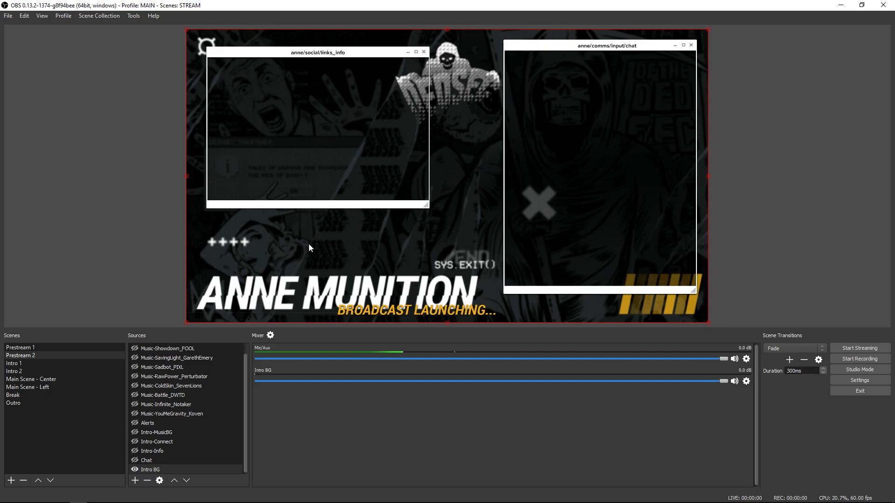
# Step: Make the Chat and Intro-Info sources visible, selecting each to highlight its area in the preview
pyautogui.click(135, 460)
pyautogui.click(149, 460)
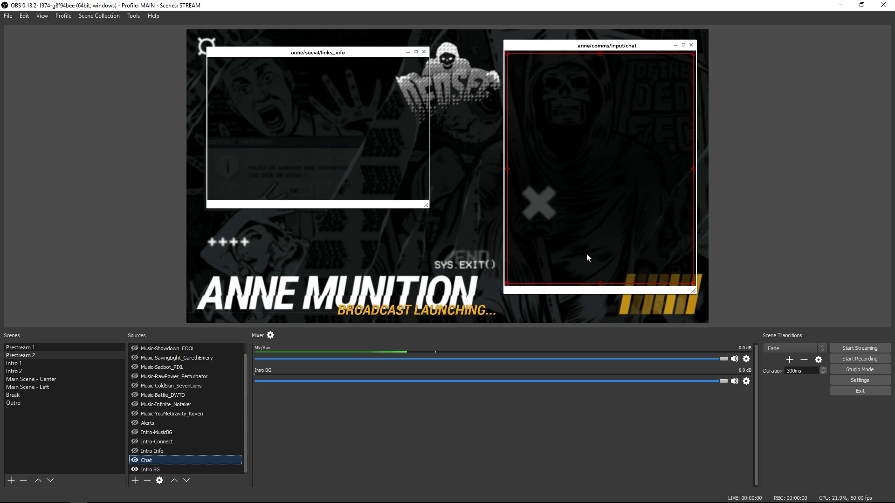
pyautogui.click(134, 451)
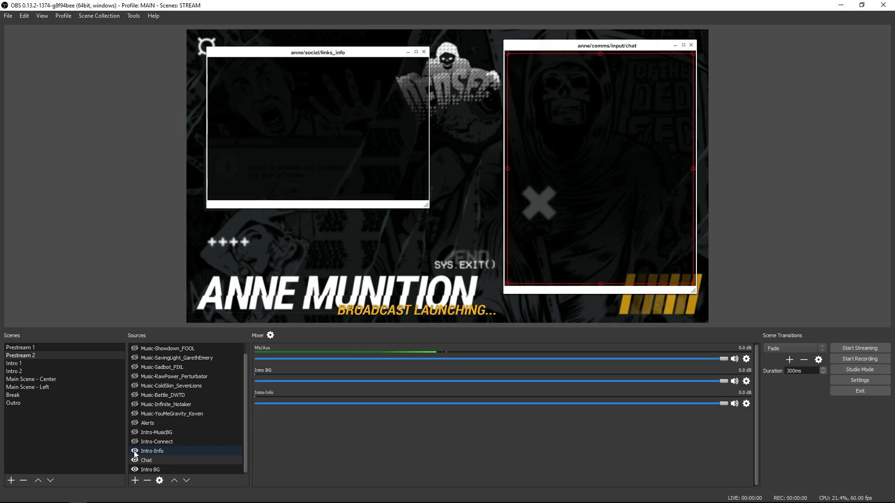
pyautogui.click(147, 451)
pyautogui.click(329, 142)
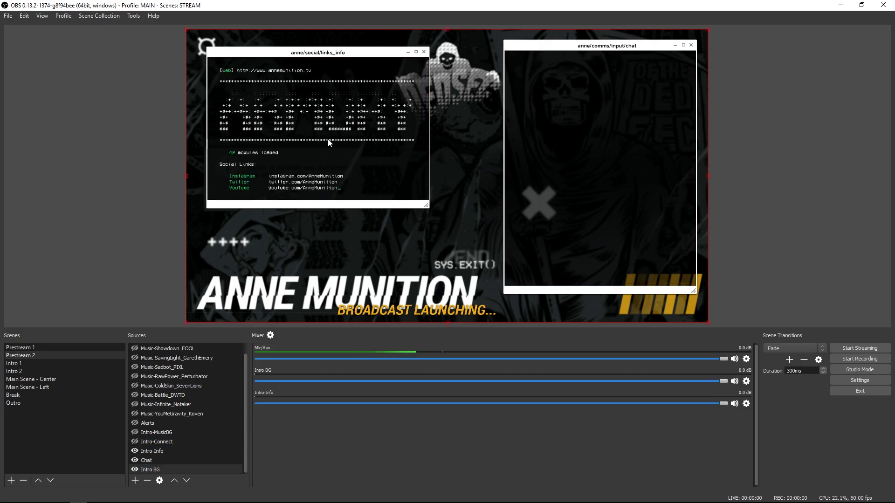
pyautogui.click(329, 142)
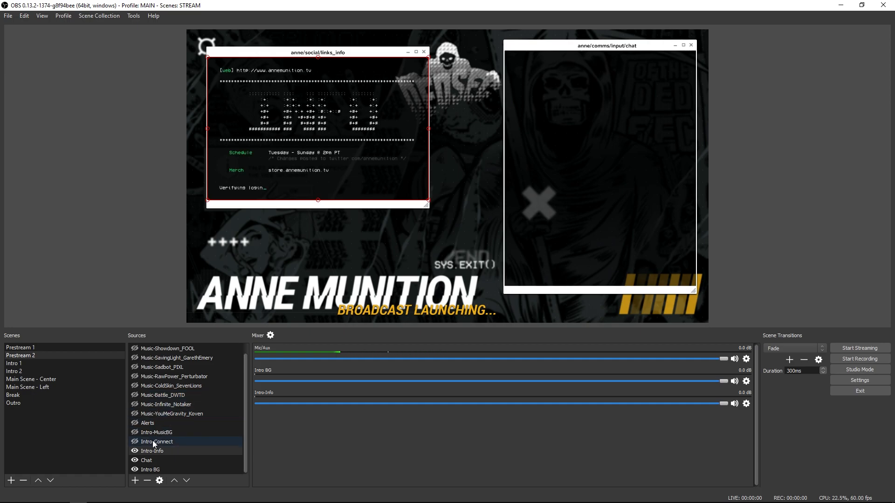
# Step: Make the Intro-Connect source visible and select it to check the login box overlay
pyautogui.click(135, 442)
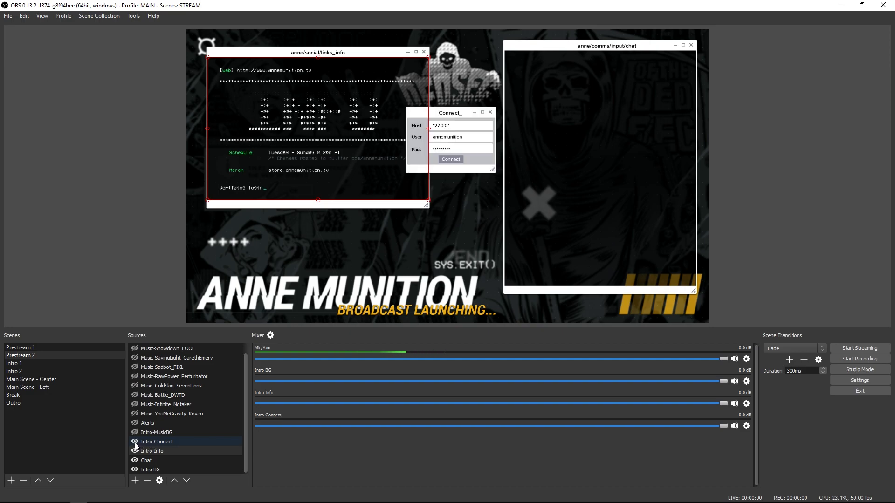
pyautogui.click(163, 446)
pyautogui.click(435, 155)
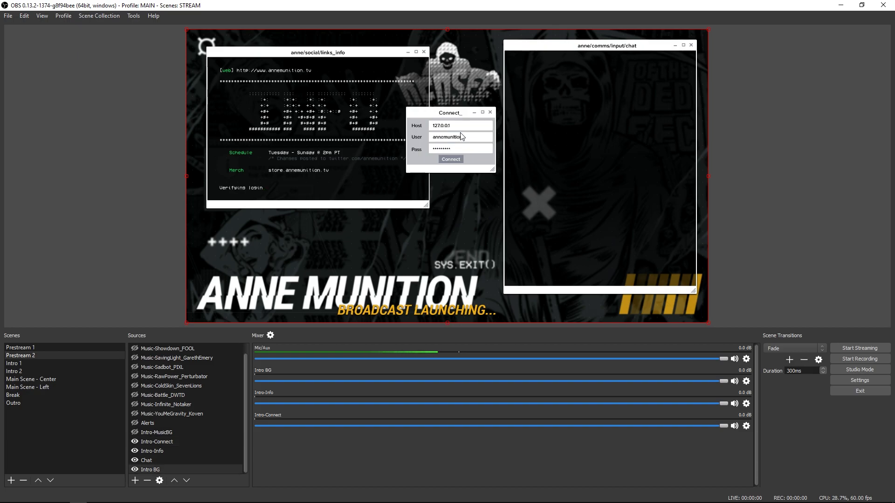
pyautogui.click(462, 136)
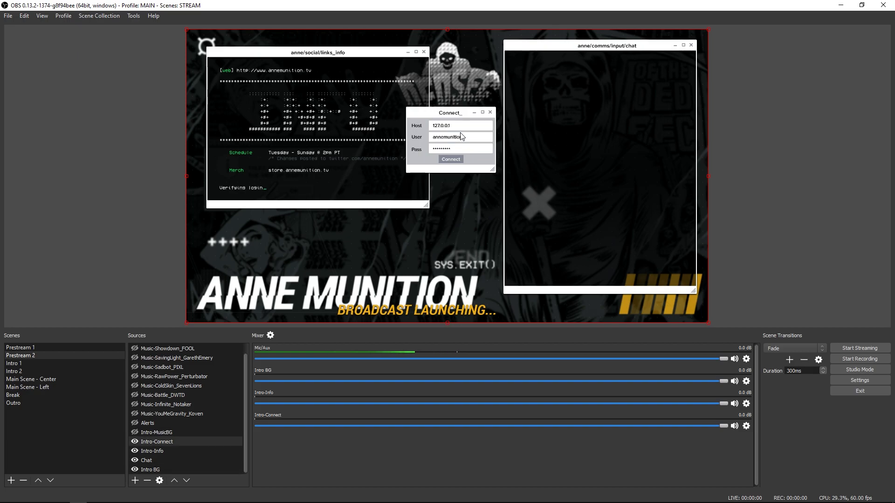
# Step: Make the Intro-MusicBG and Alerts sources visible, selecting each in the source list
pyautogui.click(135, 432)
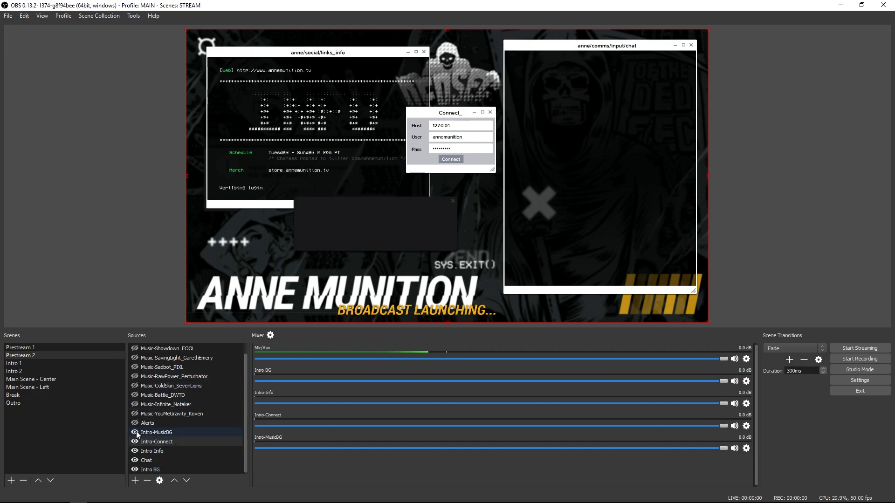
pyautogui.click(164, 434)
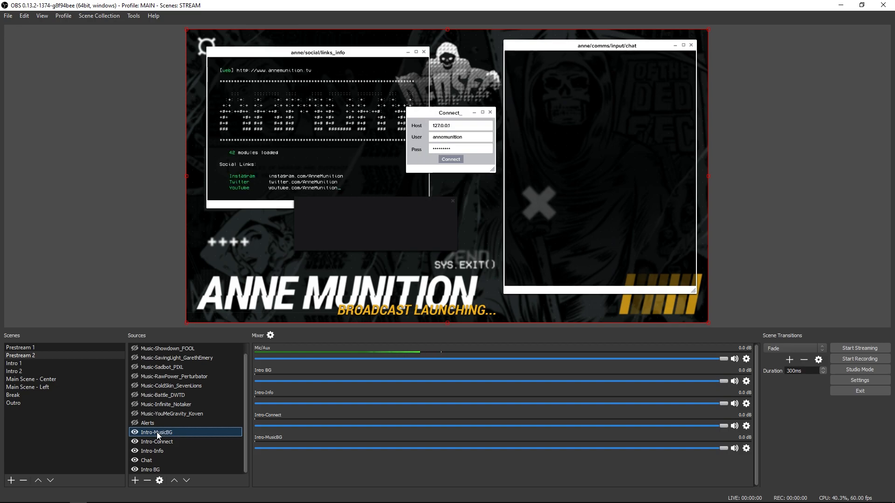
pyautogui.click(135, 423)
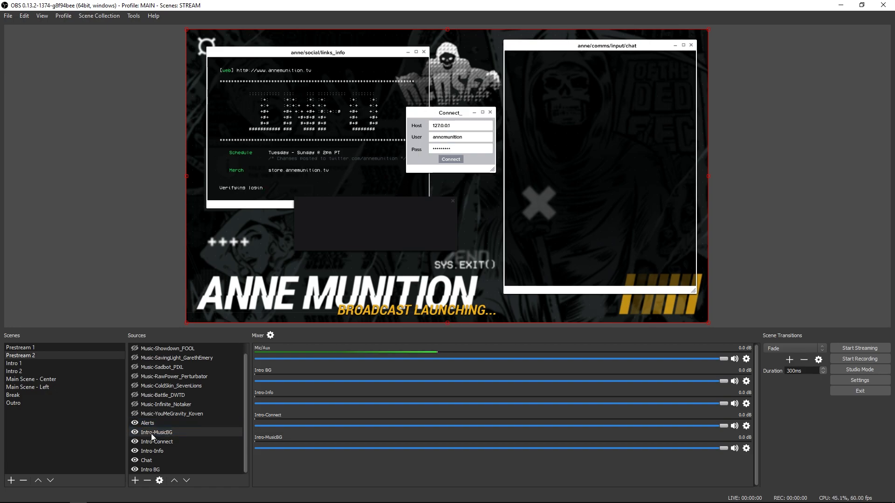
pyautogui.click(155, 423)
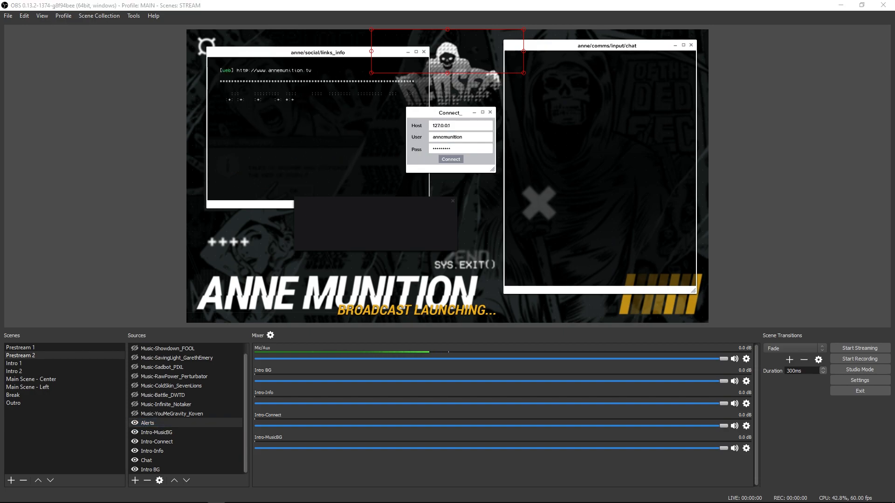
# Step: Make the Music-ColdSkin_SevenLions source visible in Prestream 2, and switch to the Intro 1 scene
pyautogui.click(151, 412)
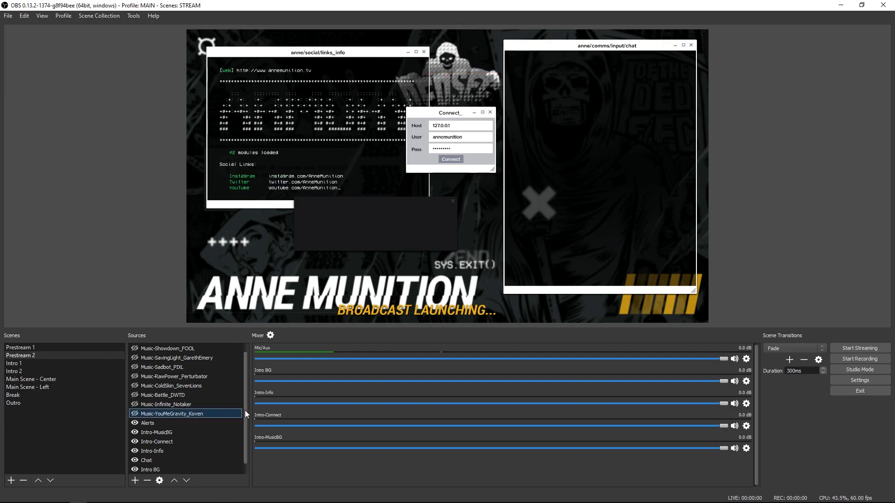
pyautogui.scroll(1, 242, 391)
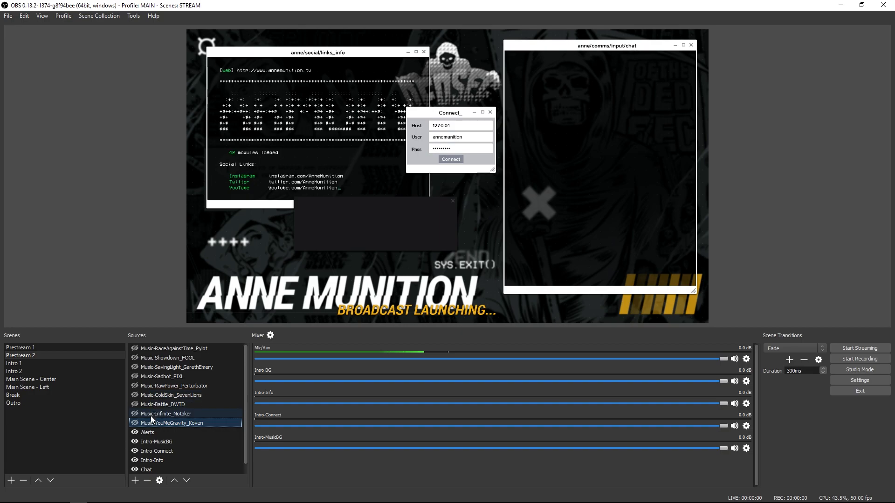
pyautogui.click(134, 395)
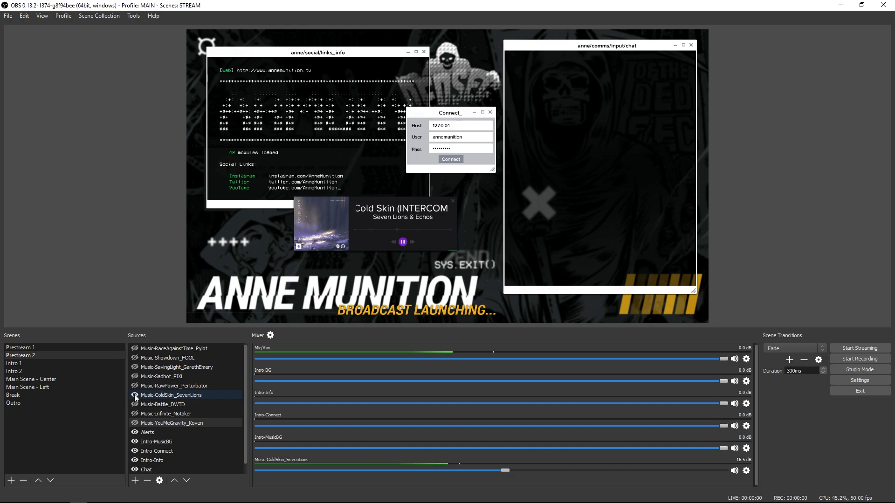
pyautogui.click(55, 363)
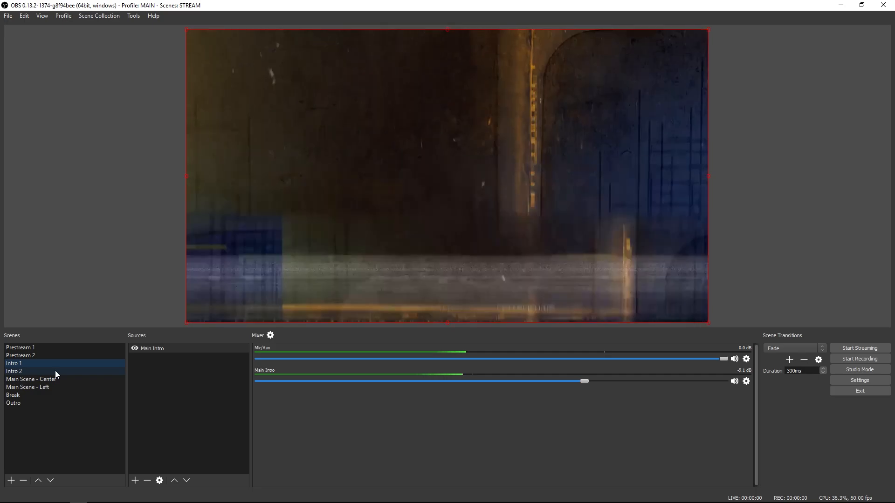
# Step: Switch to the Intro 2 scene, hide every source except Overlay-MainBG, and select that background in the preview
pyautogui.click(55, 370)
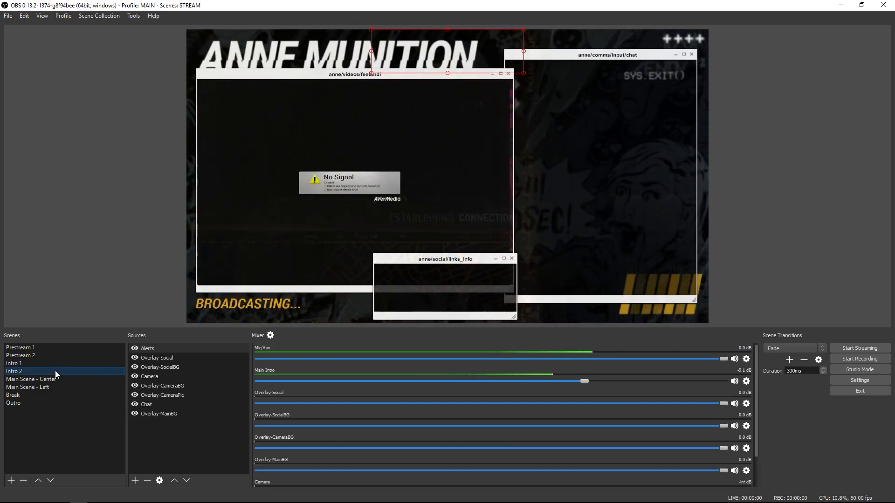
pyautogui.click(135, 348)
pyautogui.click(135, 358)
pyautogui.click(135, 367)
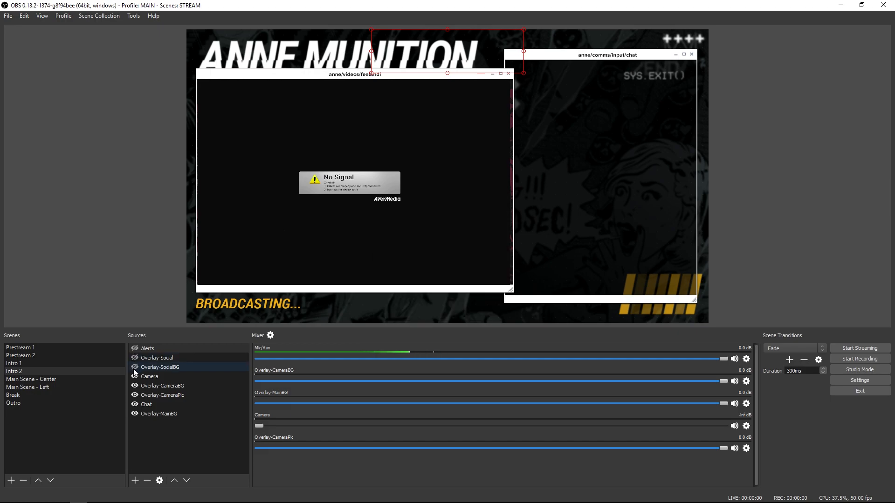
pyautogui.click(134, 376)
pyautogui.click(134, 386)
pyautogui.click(135, 395)
pyautogui.click(135, 405)
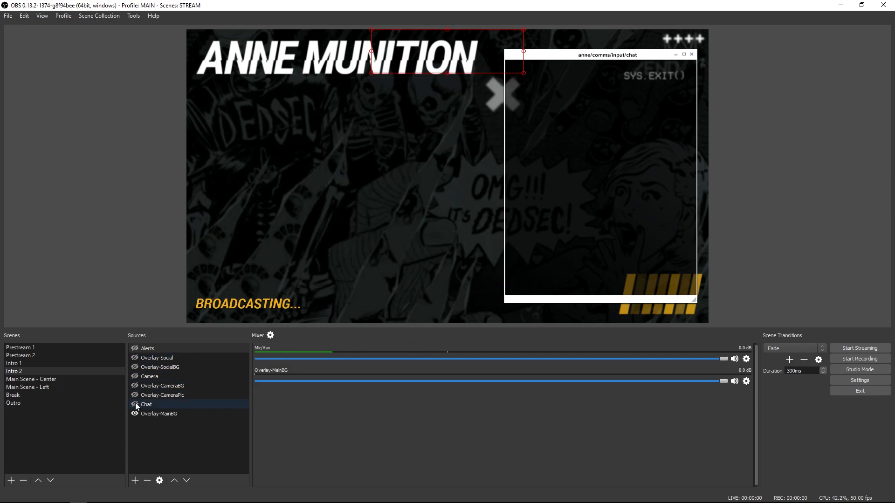
pyautogui.click(317, 180)
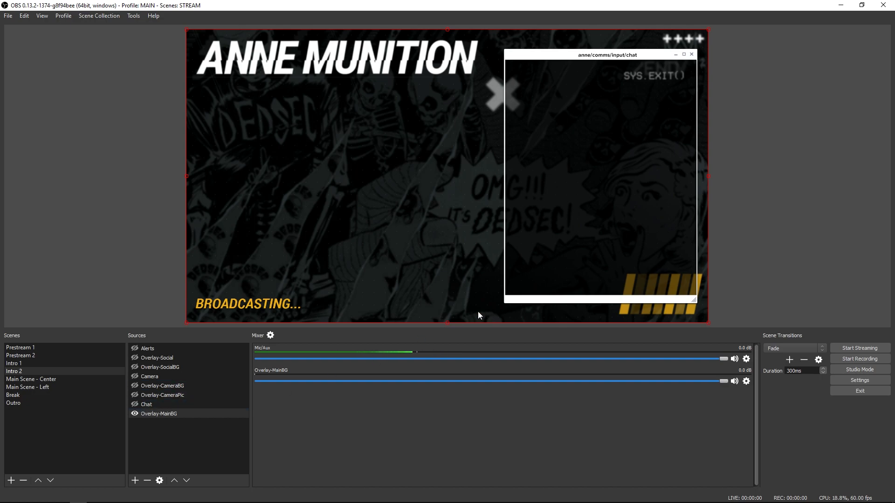
# Step: Make the Chat and Overlay-CameraPic sources visible, and select Overlay-CameraPic to highlight its area in the preview
pyautogui.click(136, 403)
pyautogui.click(135, 395)
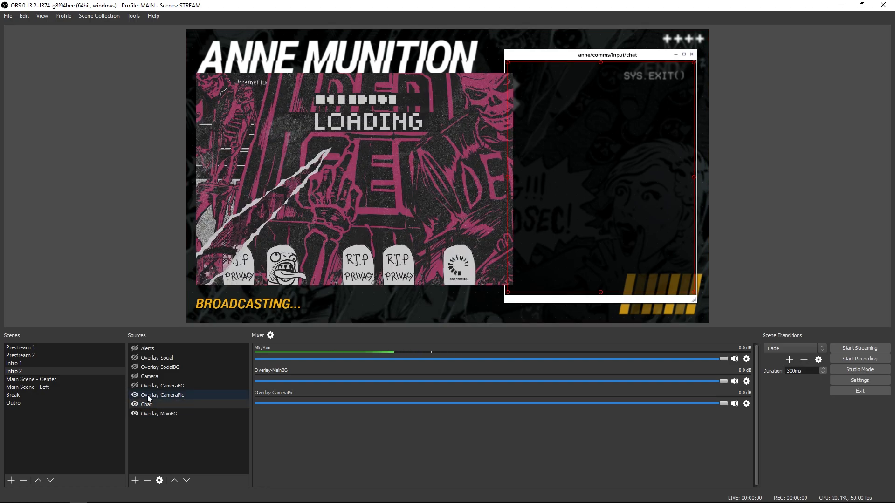
pyautogui.click(149, 395)
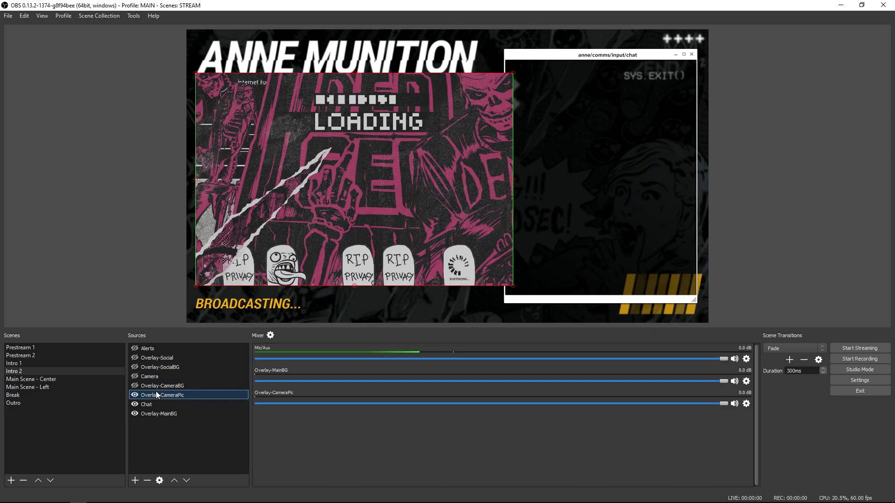
# Step: Make the Overlay-CameraBG and Camera sources visible, selecting each to highlight its area in the preview
pyautogui.click(135, 385)
pyautogui.click(147, 386)
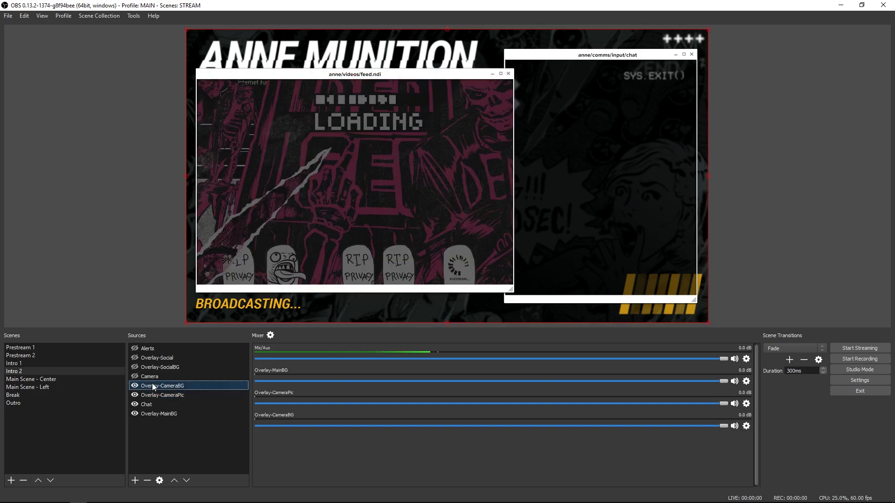
pyautogui.click(135, 377)
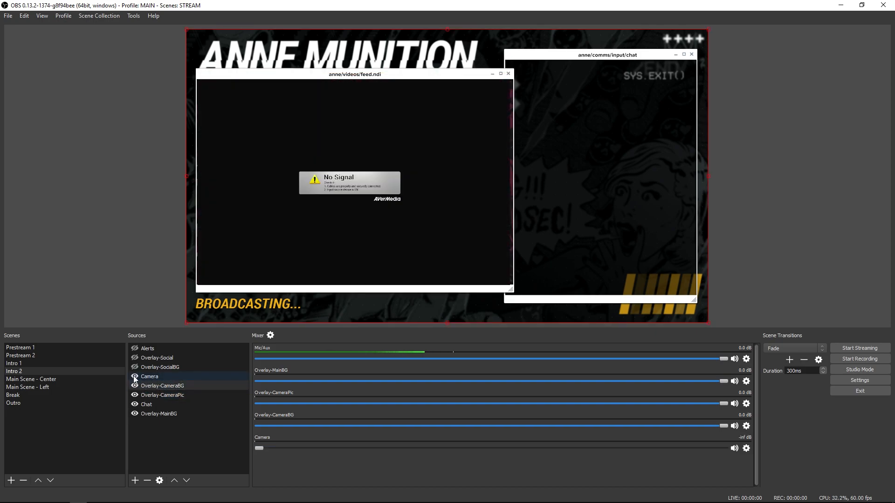
pyautogui.click(135, 375)
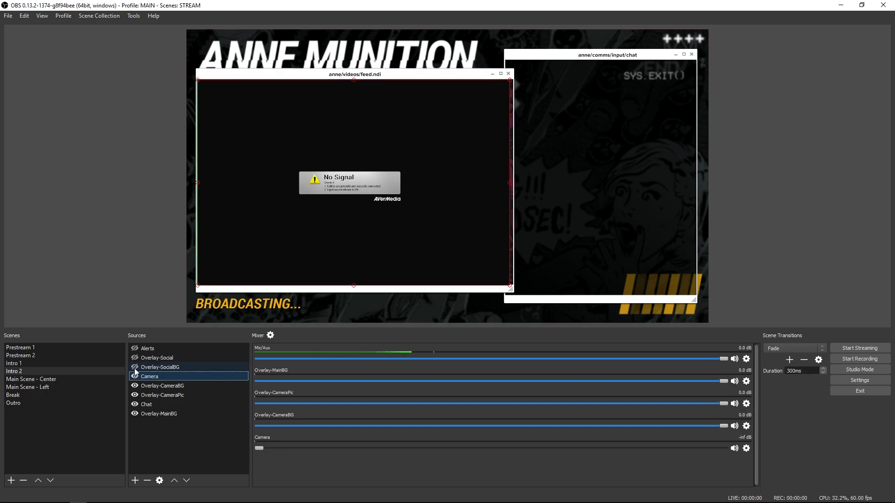
# Step: Toggle the Overlay-SocialBG source's visibility to demonstrate the links window, leave it visible, and select it
pyautogui.click(134, 368)
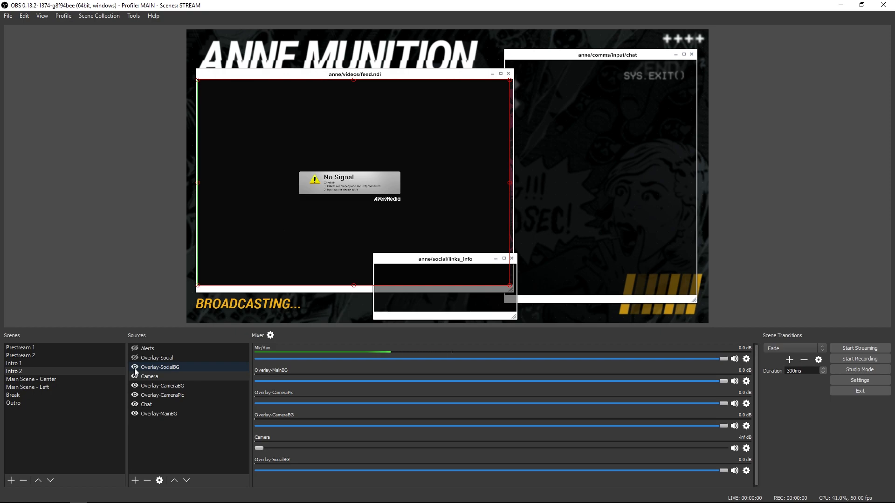
pyautogui.click(135, 368)
pyautogui.click(135, 368)
pyautogui.click(152, 369)
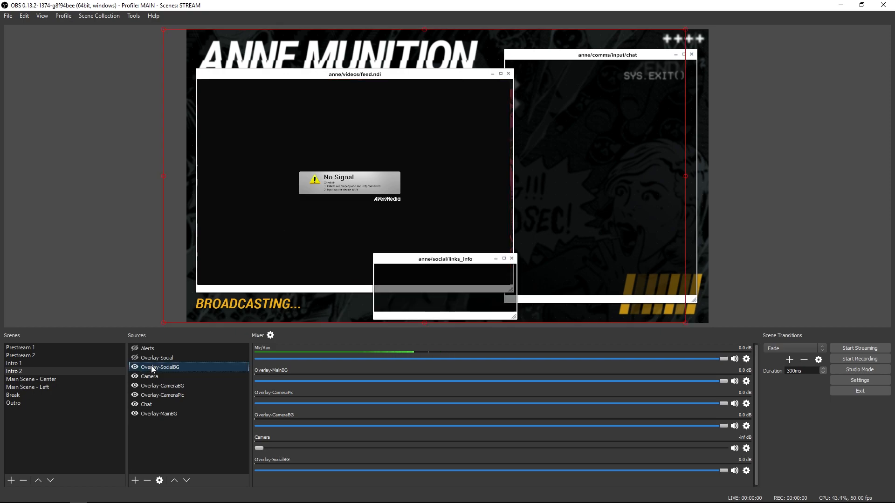
# Step: Make the Overlay-Social and Alerts sources visible, selecting each to highlight its area, and clear the selection
pyautogui.click(135, 358)
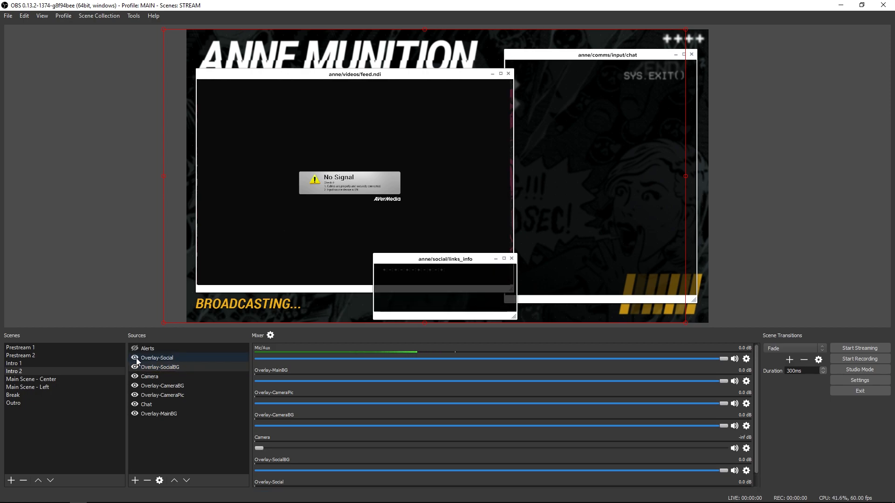
pyautogui.click(151, 356)
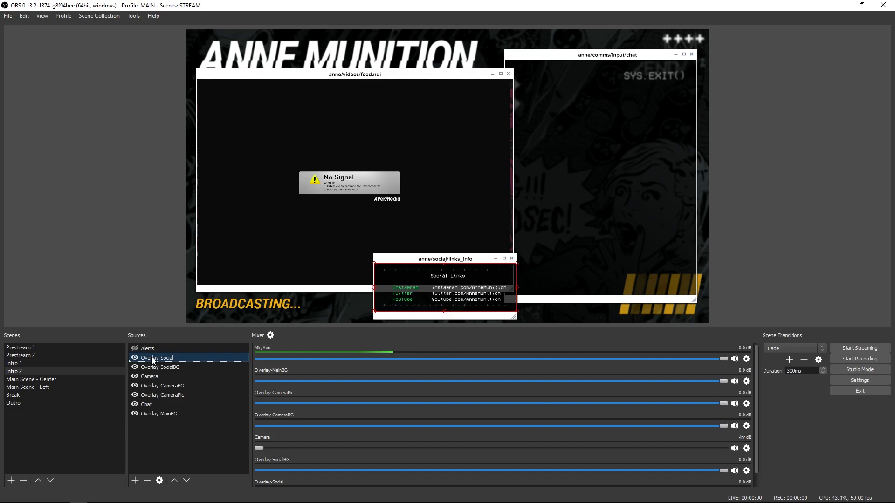
pyautogui.click(139, 348)
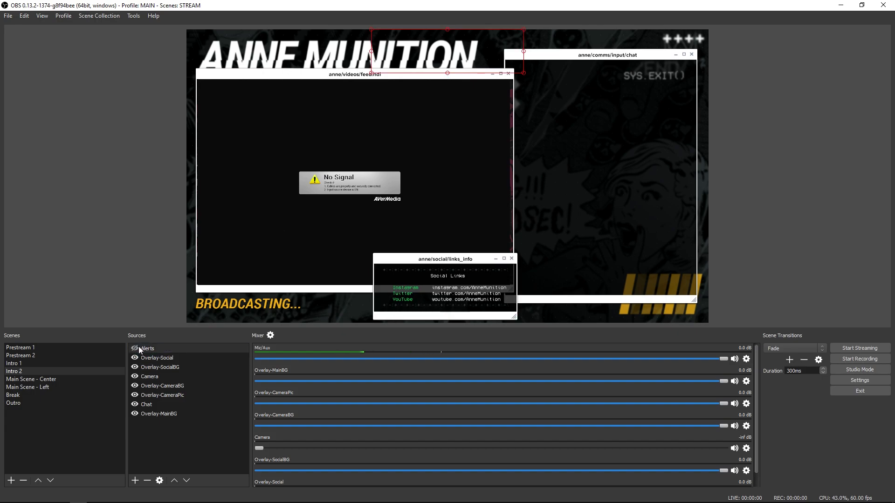
pyautogui.click(161, 422)
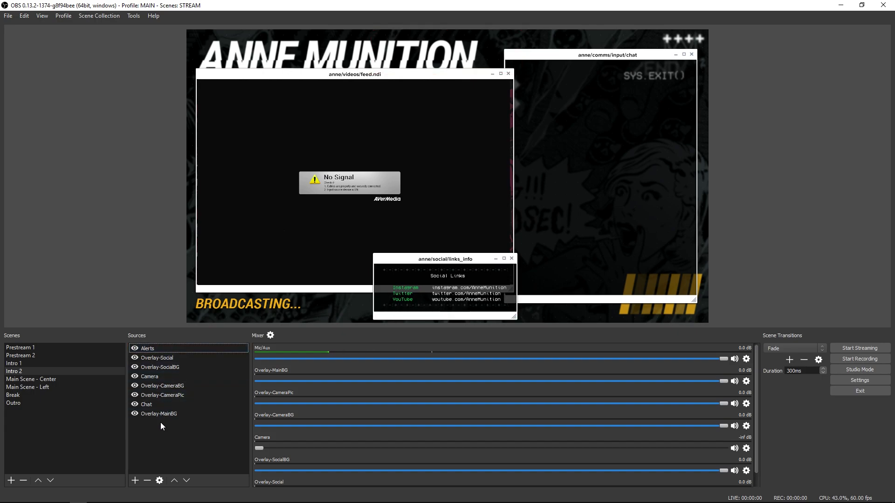